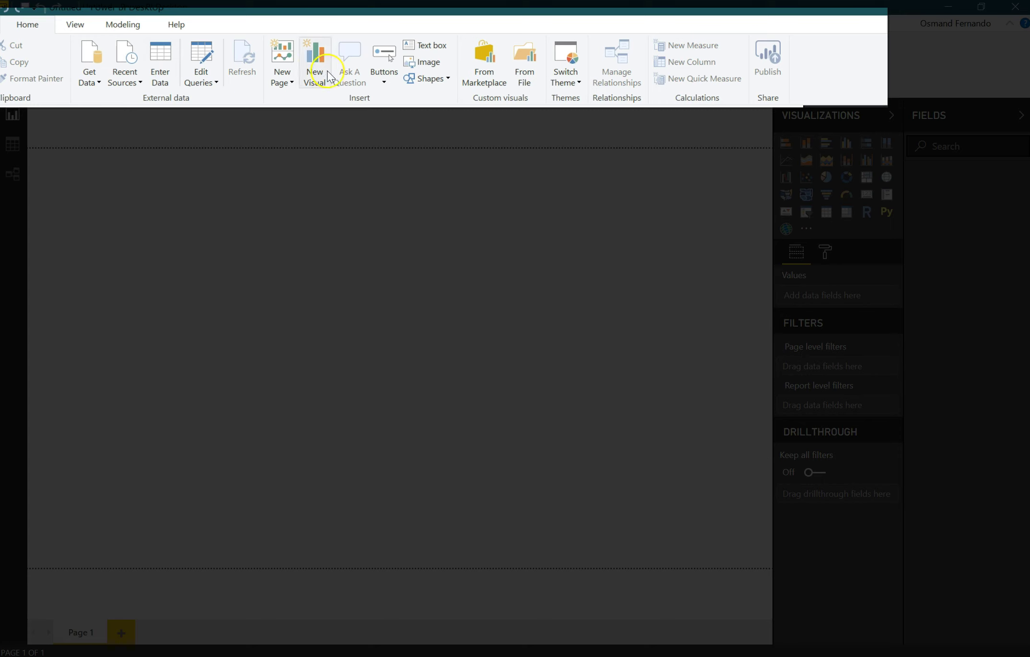
# Look through the commands available under Home, View, Modeling and Help
pyautogui.click(22, 23)
pyautogui.click(75, 25)
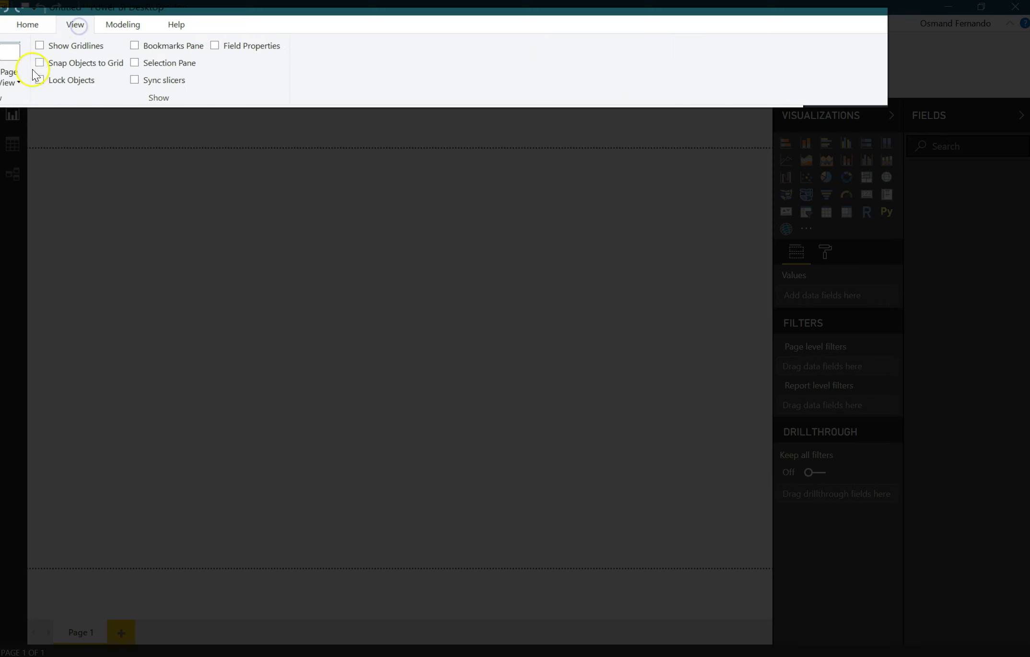
pyautogui.click(120, 23)
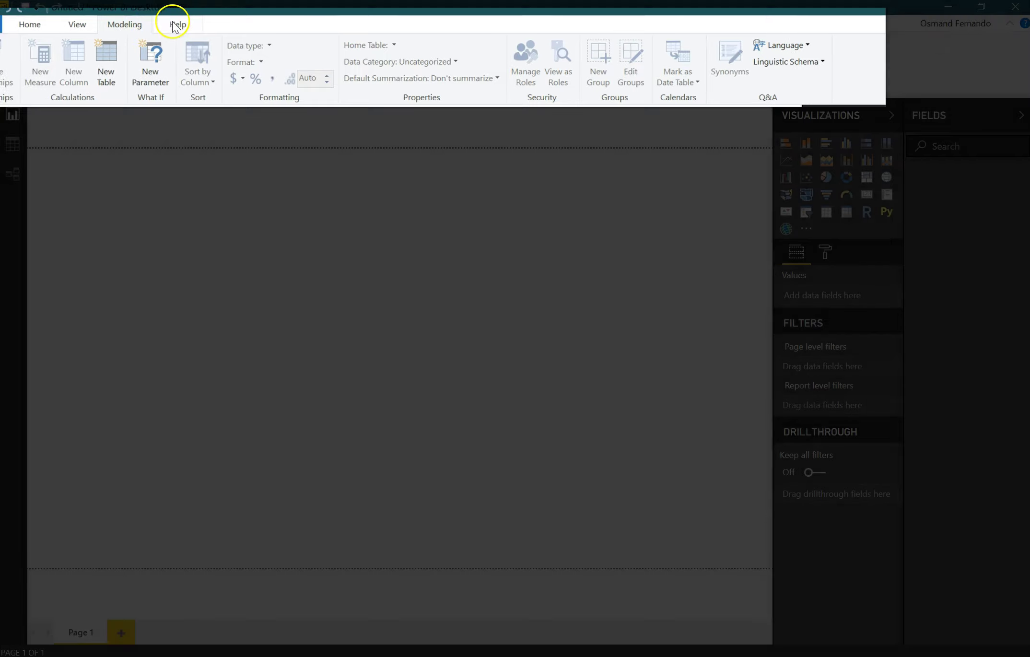
pyautogui.click(187, 22)
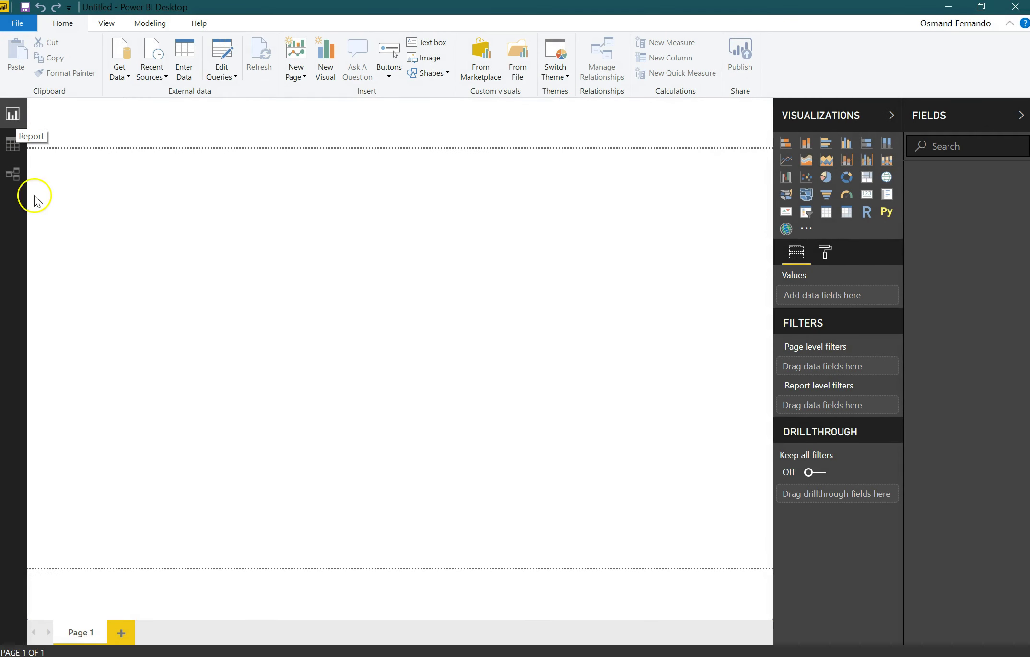
# Look at the Data and Relationships views of the empty file and return to the Report view
pyautogui.click(12, 144)
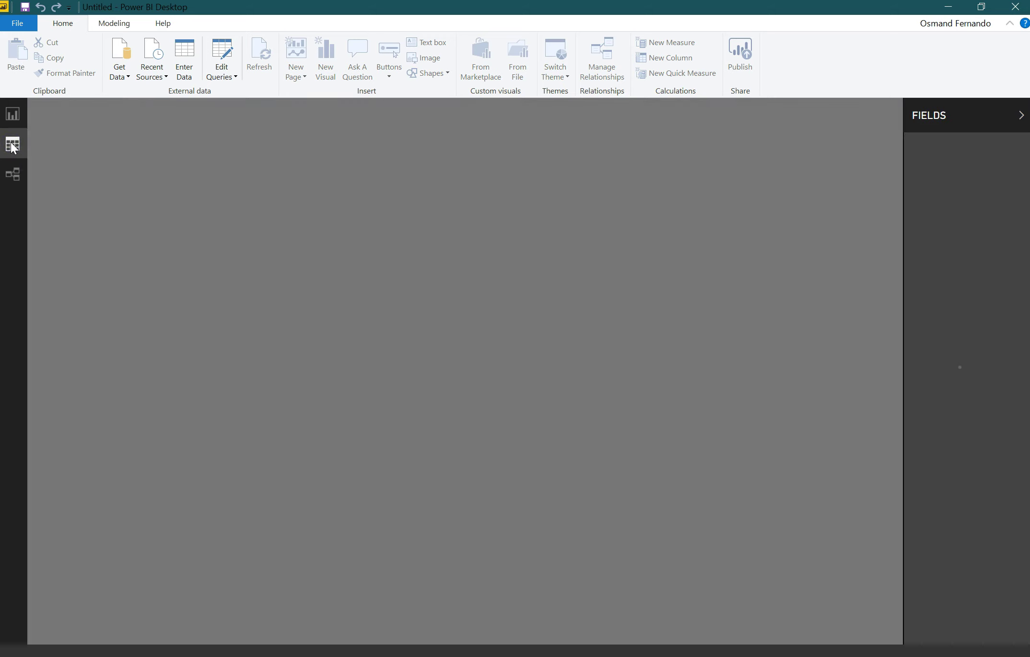
pyautogui.click(143, 140)
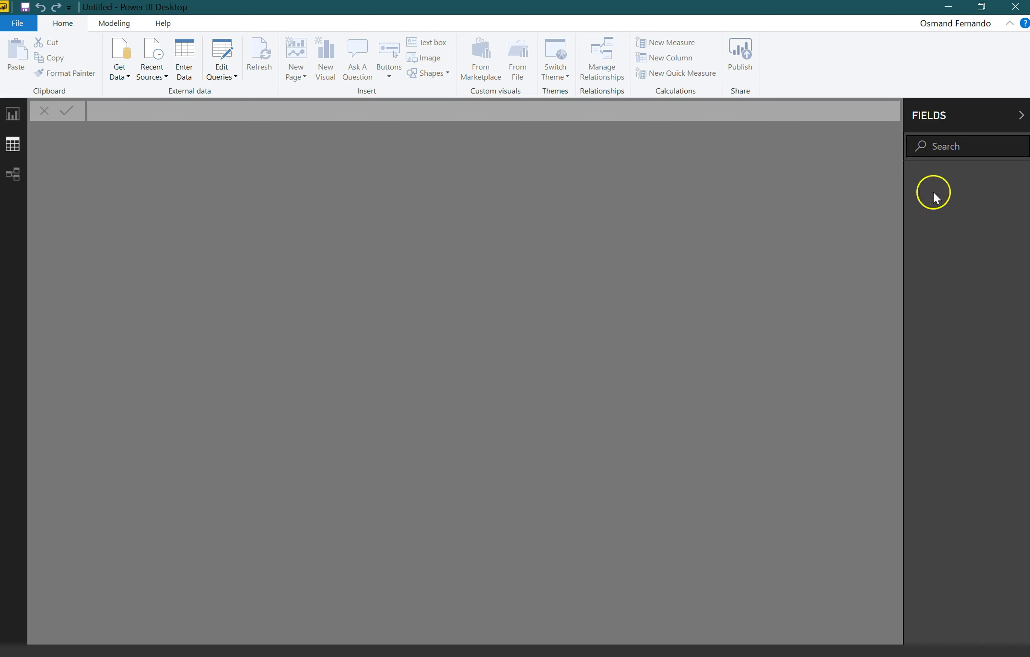
pyautogui.click(15, 179)
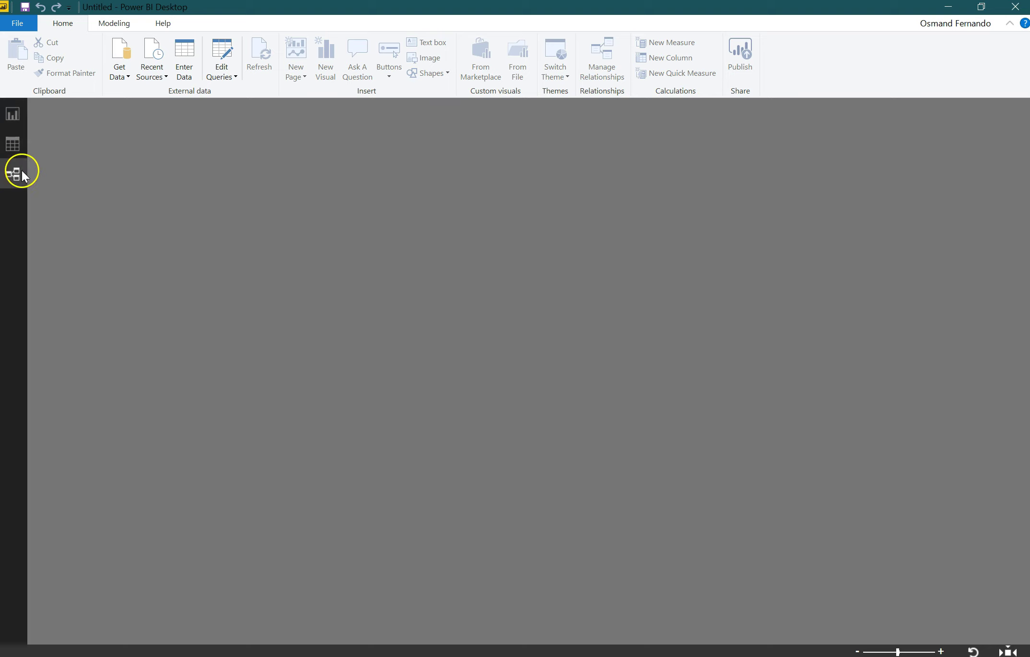
pyautogui.click(21, 120)
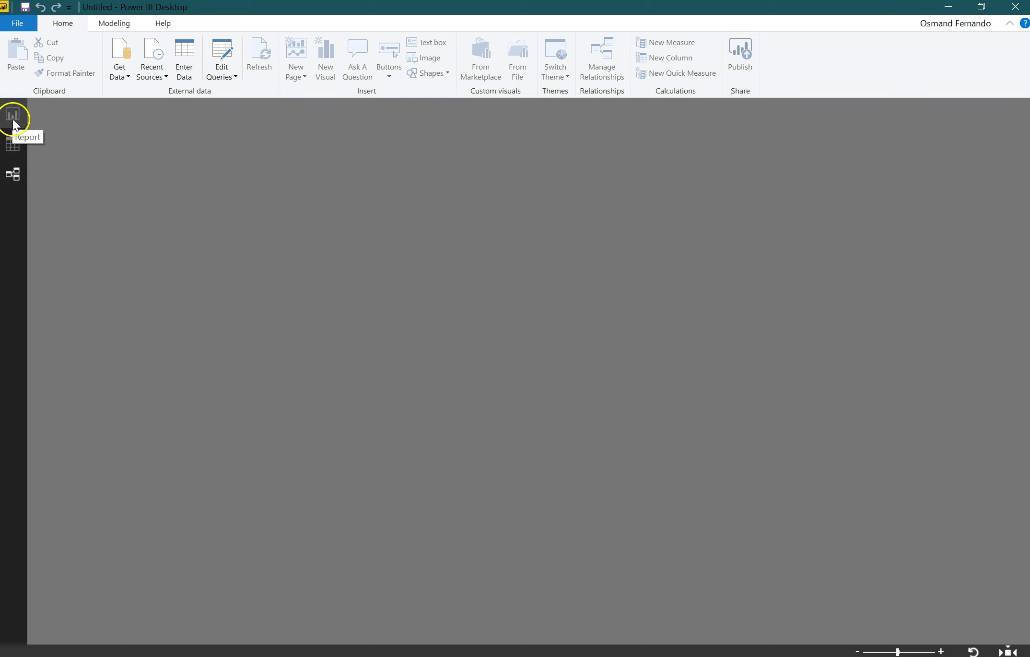
pyautogui.click(15, 143)
pyautogui.click(14, 172)
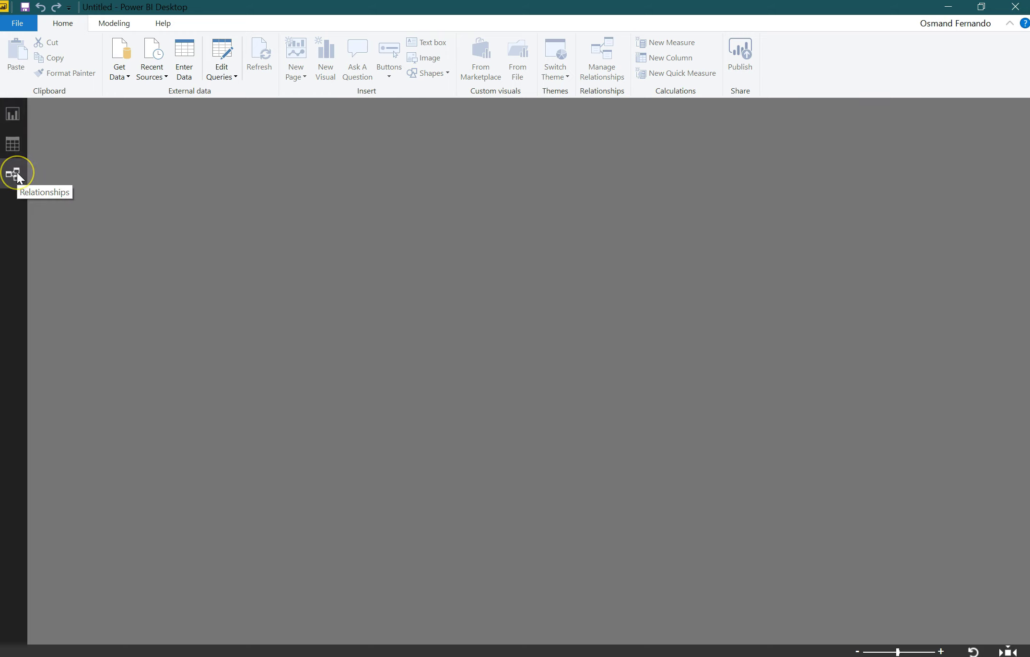
pyautogui.click(10, 119)
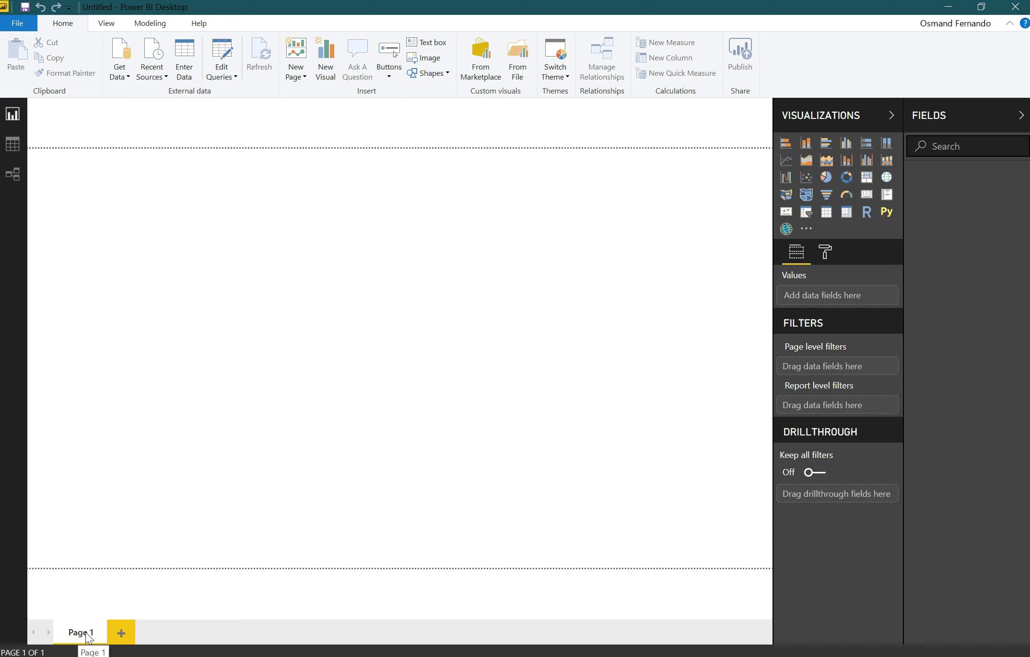
# Add a second page to the report and delete it again
pyautogui.click(120, 633)
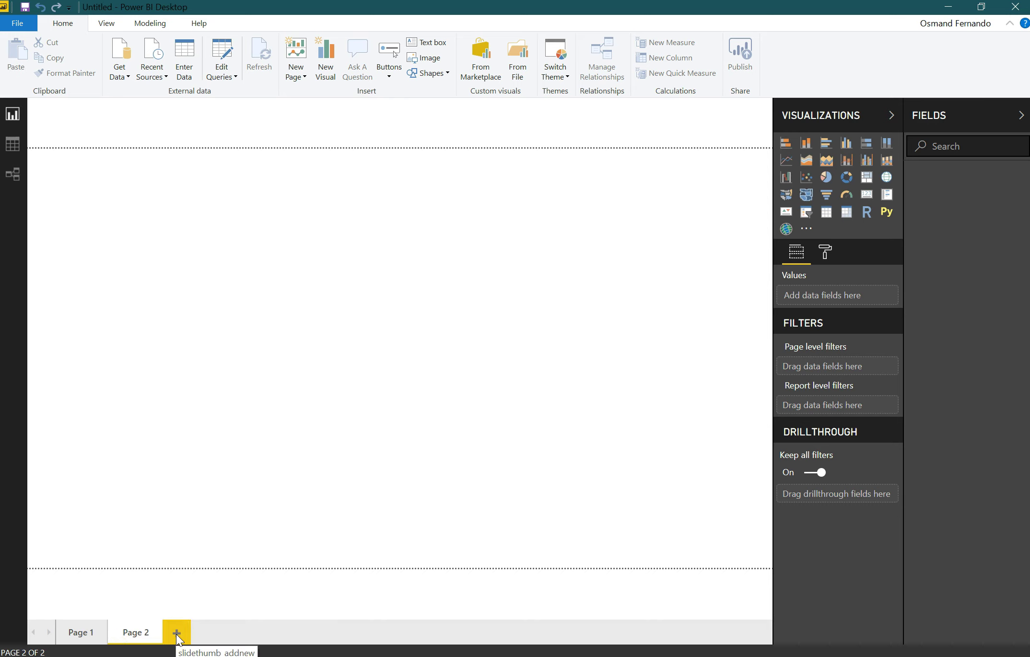
pyautogui.doubleClick(137, 633)
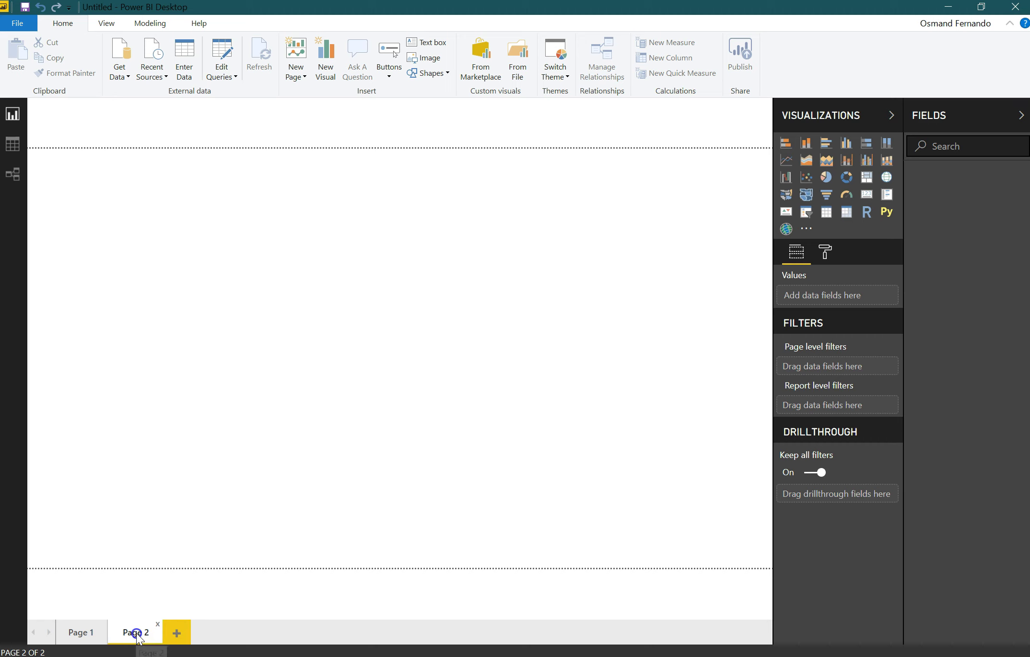
pyautogui.click(226, 625)
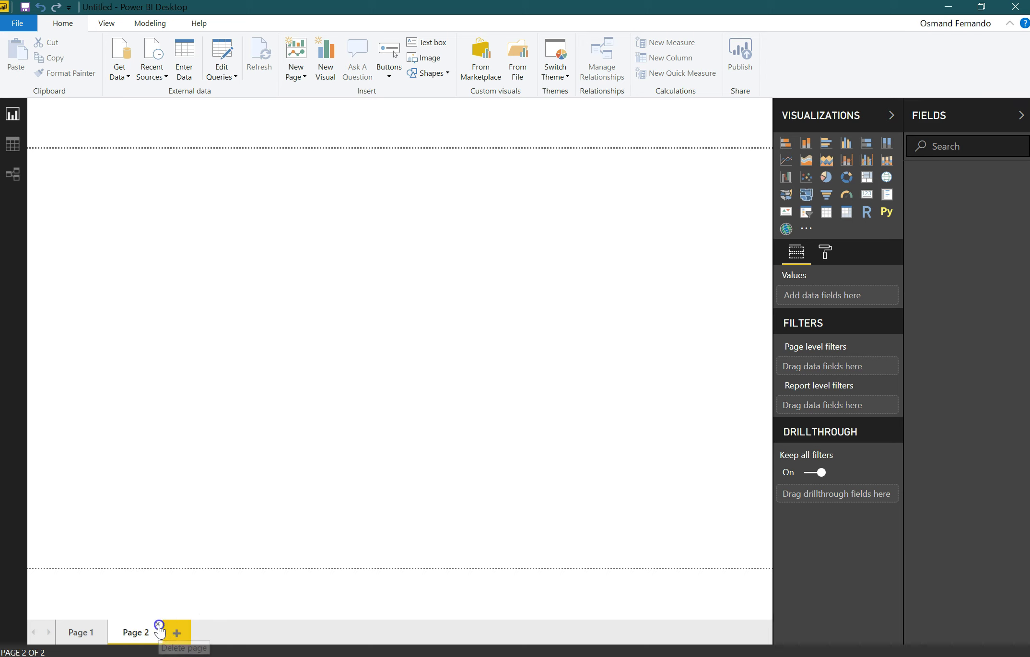
pyautogui.click(160, 625)
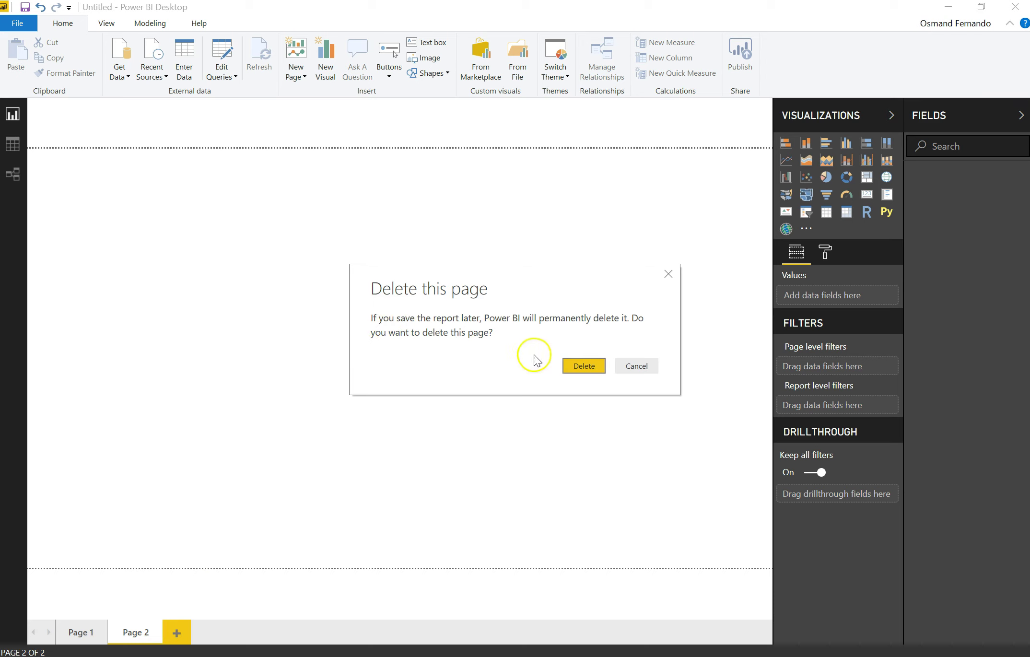
pyautogui.click(586, 367)
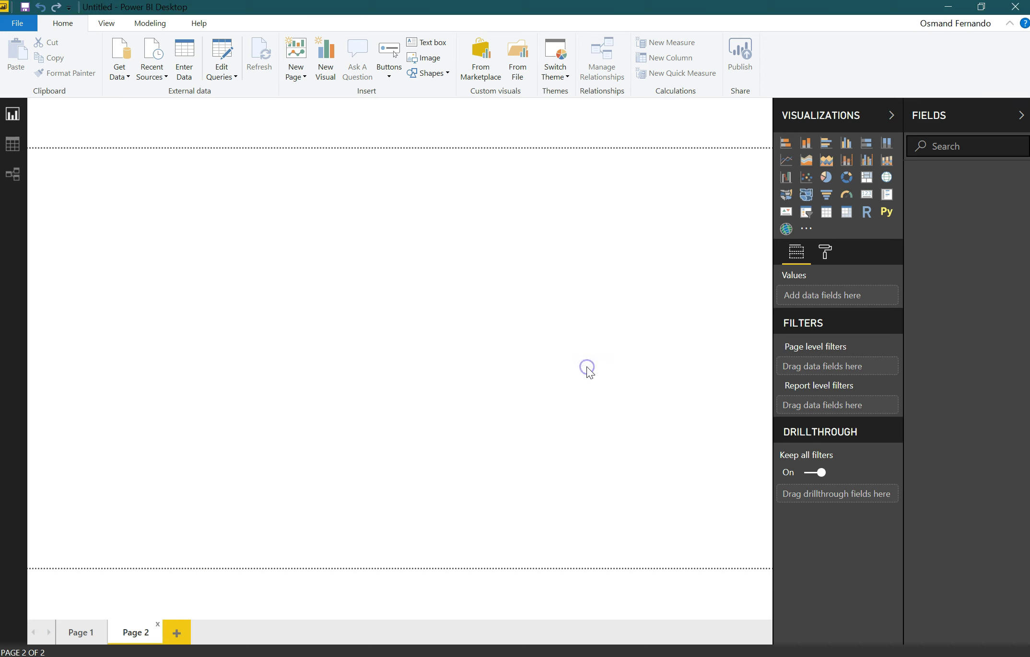
# Check the duplicate and rename options offered for Page 1 without applying either
pyautogui.click(80, 632)
pyautogui.rightClick(79, 633)
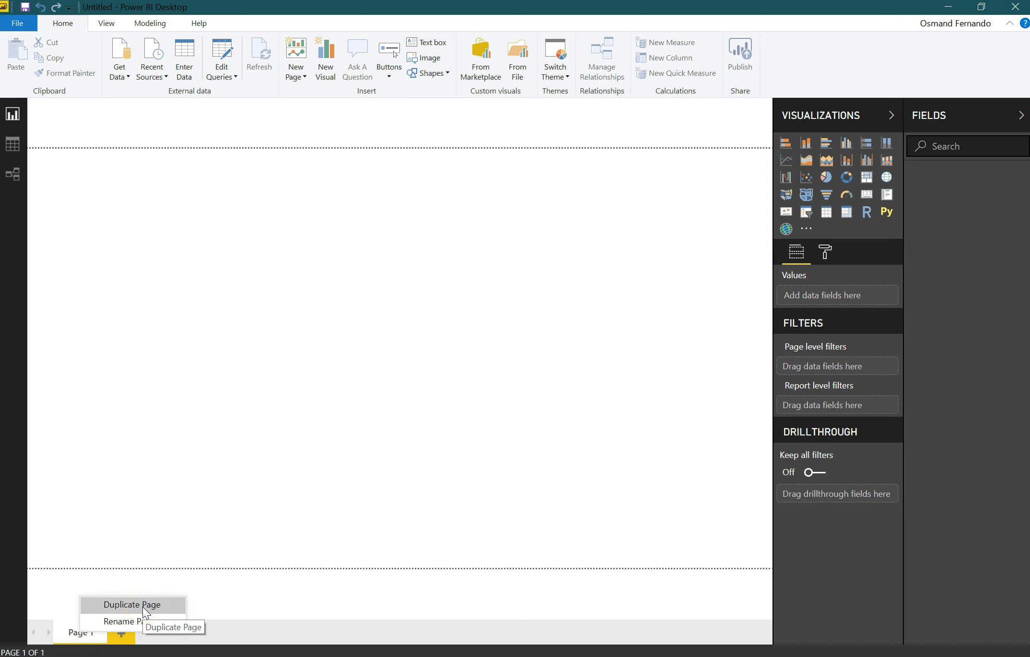
pyautogui.click(198, 410)
pyautogui.click(79, 635)
pyautogui.click(81, 633)
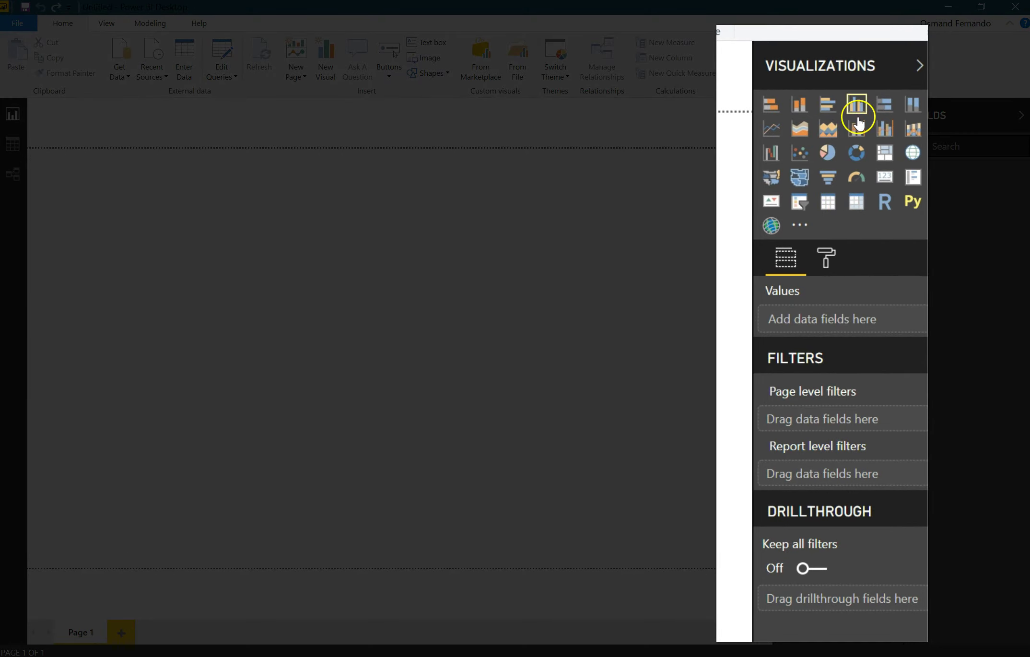
# Add a stacked bar chart to Page 1, try other visual types on it, and finish with a stacked area chart
pyautogui.click(770, 106)
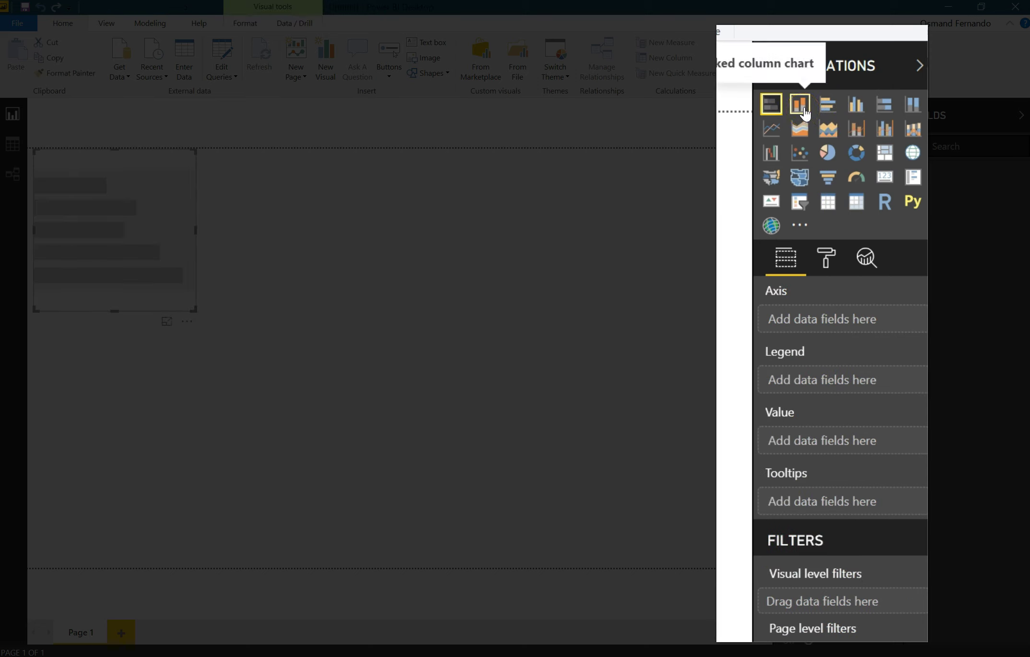
pyautogui.click(803, 111)
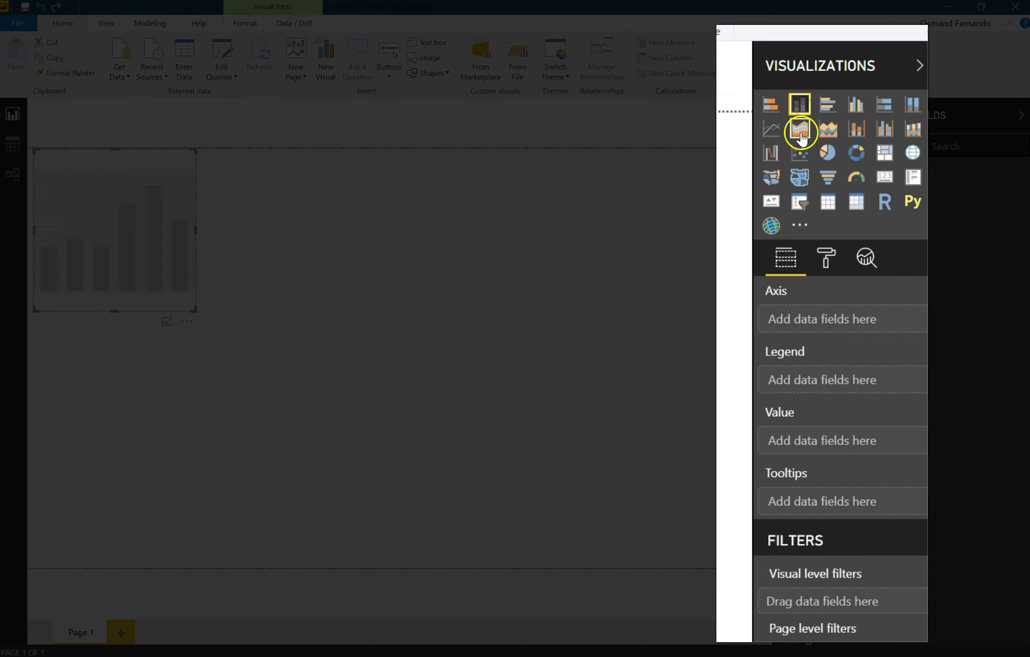
pyautogui.click(801, 153)
pyautogui.click(823, 156)
pyautogui.click(829, 130)
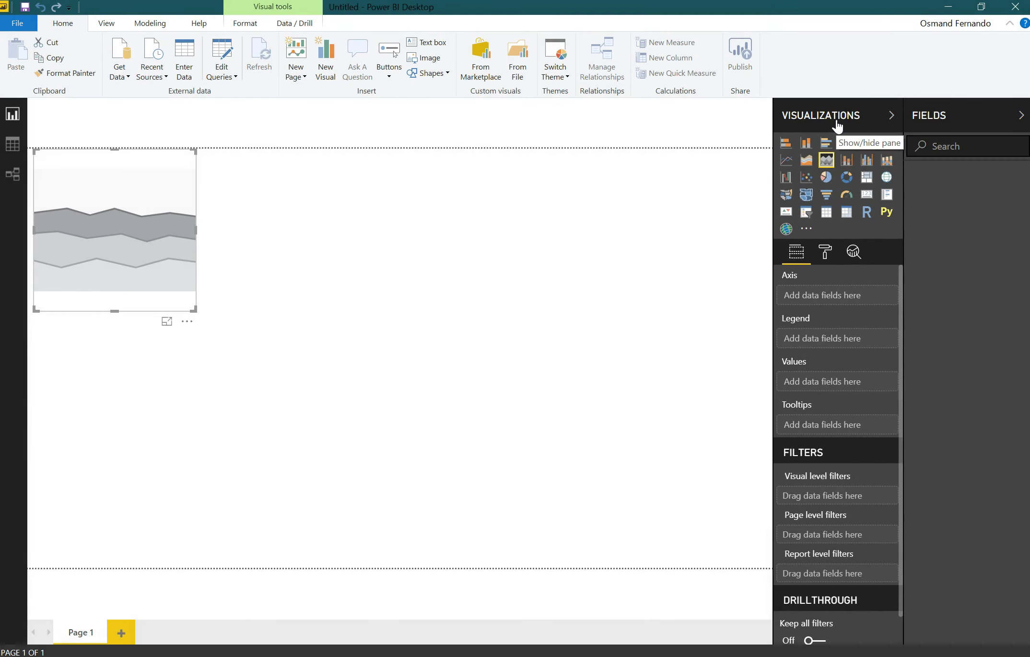
# Collapse the Fields and Visualizations panes to enlarge the canvas, and expand both again
pyautogui.click(997, 117)
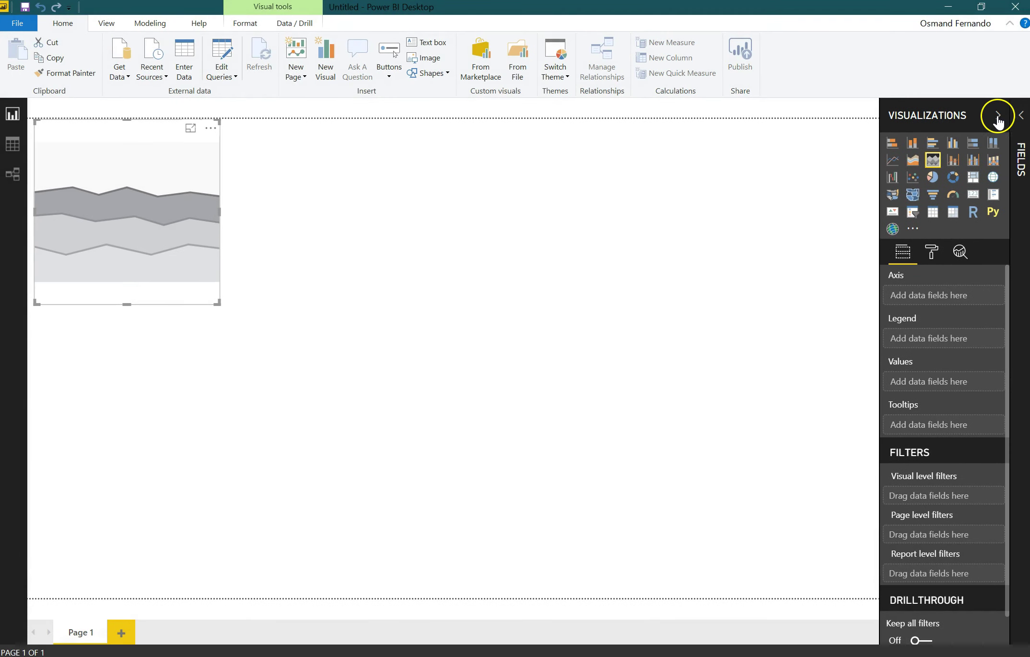
pyautogui.click(996, 117)
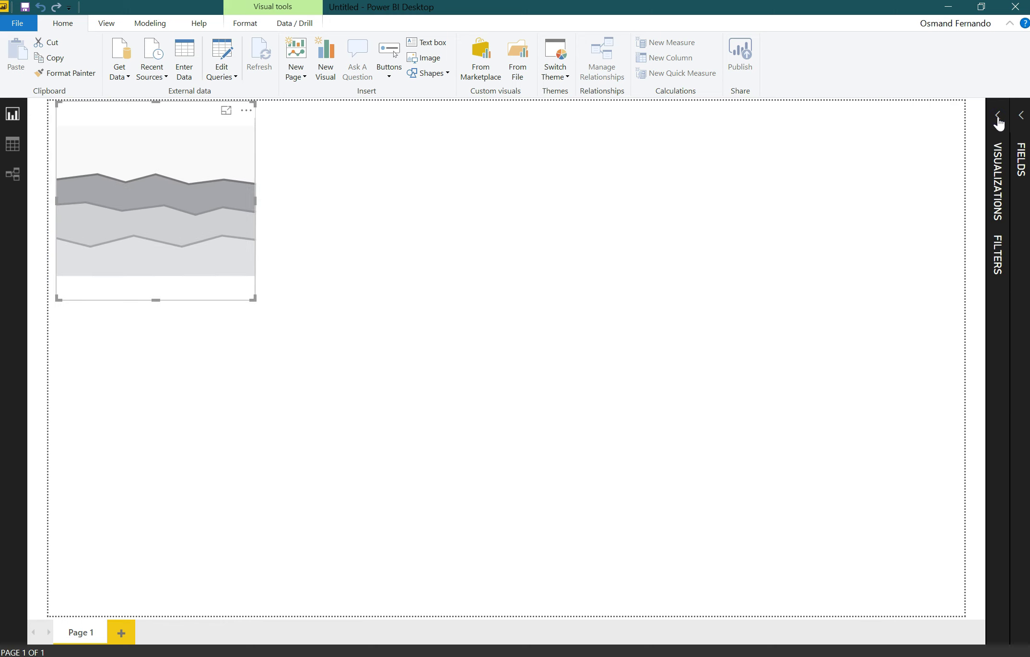
pyautogui.click(997, 117)
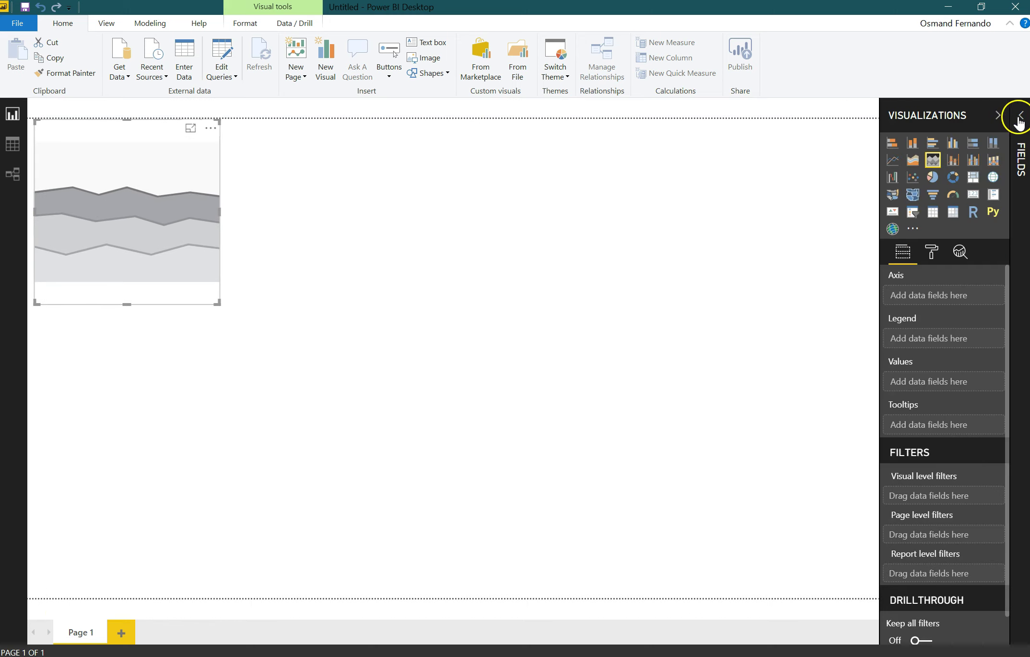
pyautogui.click(1020, 116)
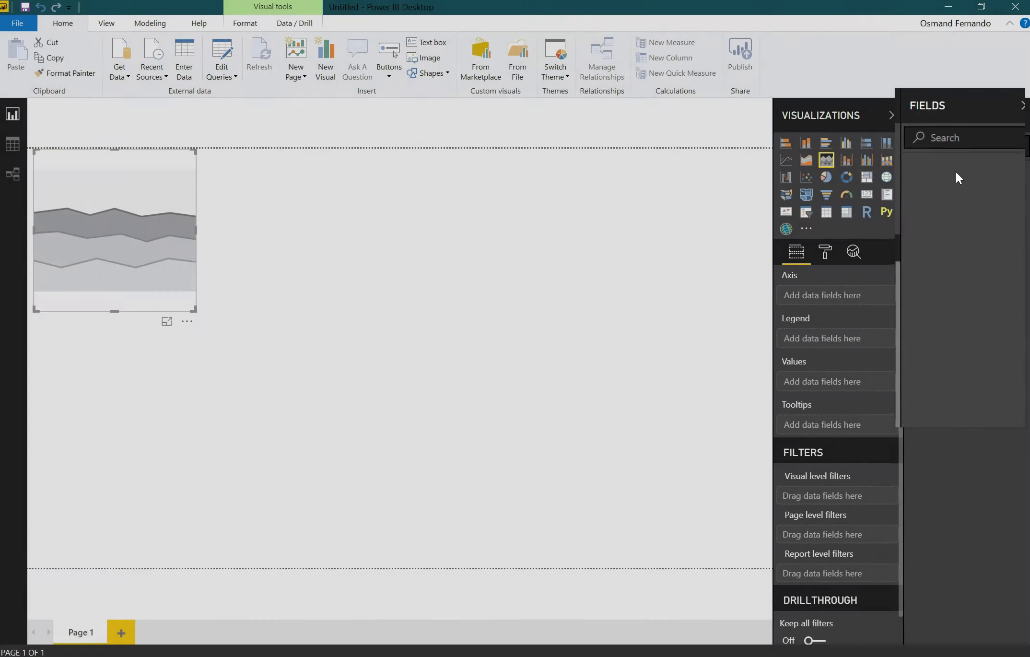
pyautogui.click(936, 157)
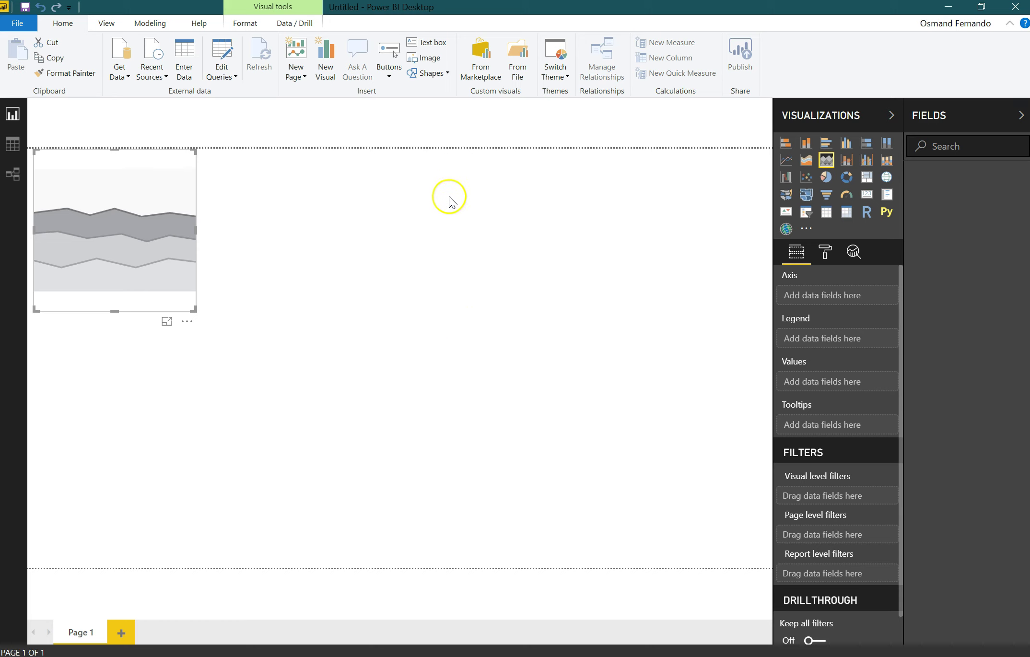
pyautogui.click(914, 137)
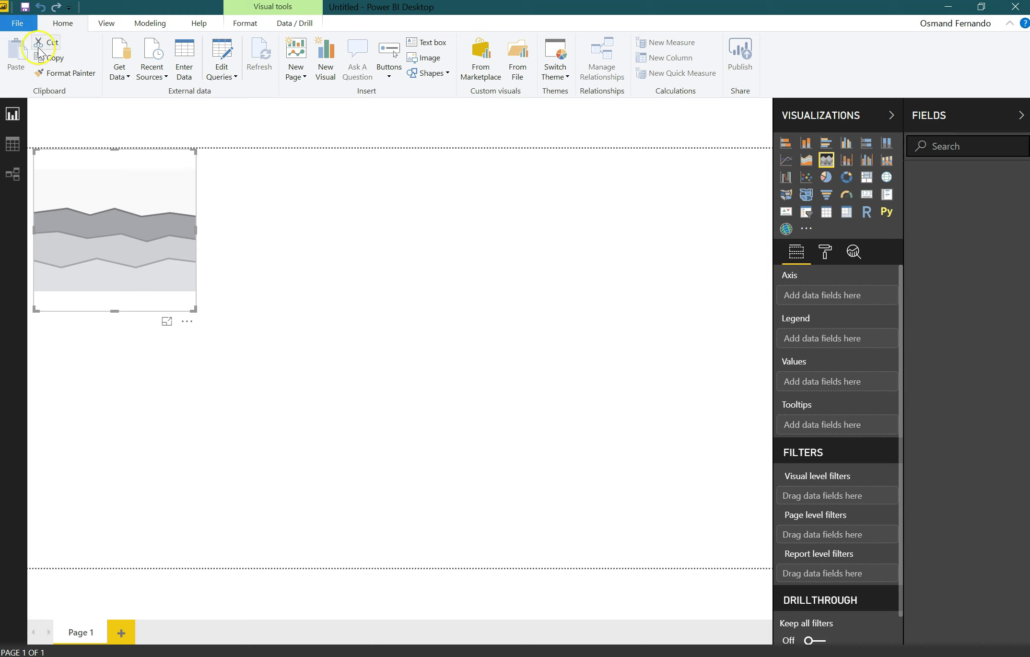
pyautogui.click(59, 28)
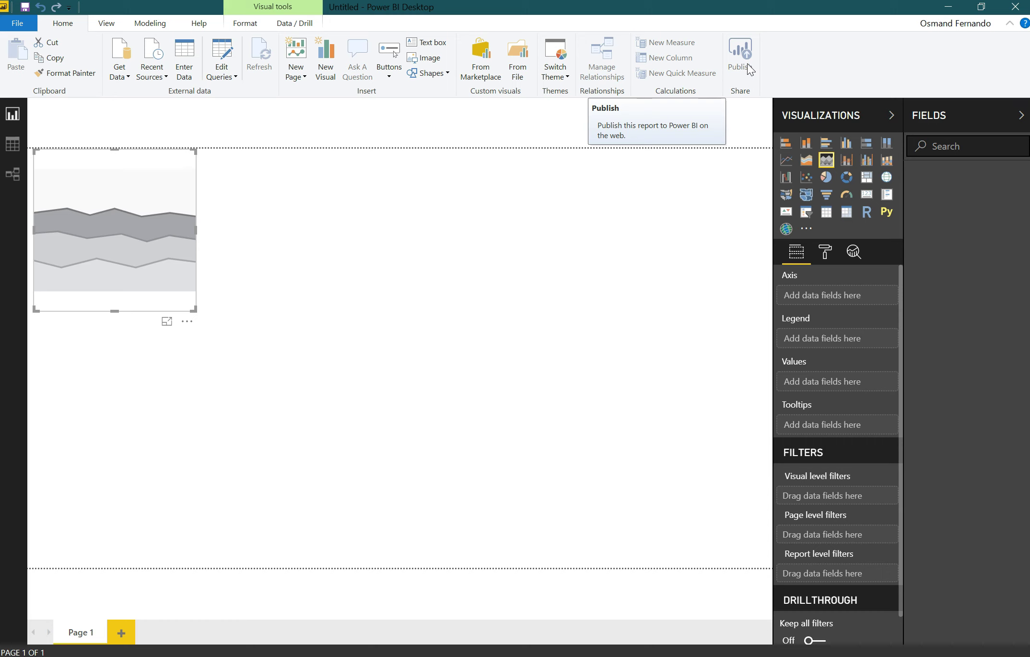
pyautogui.click(250, 16)
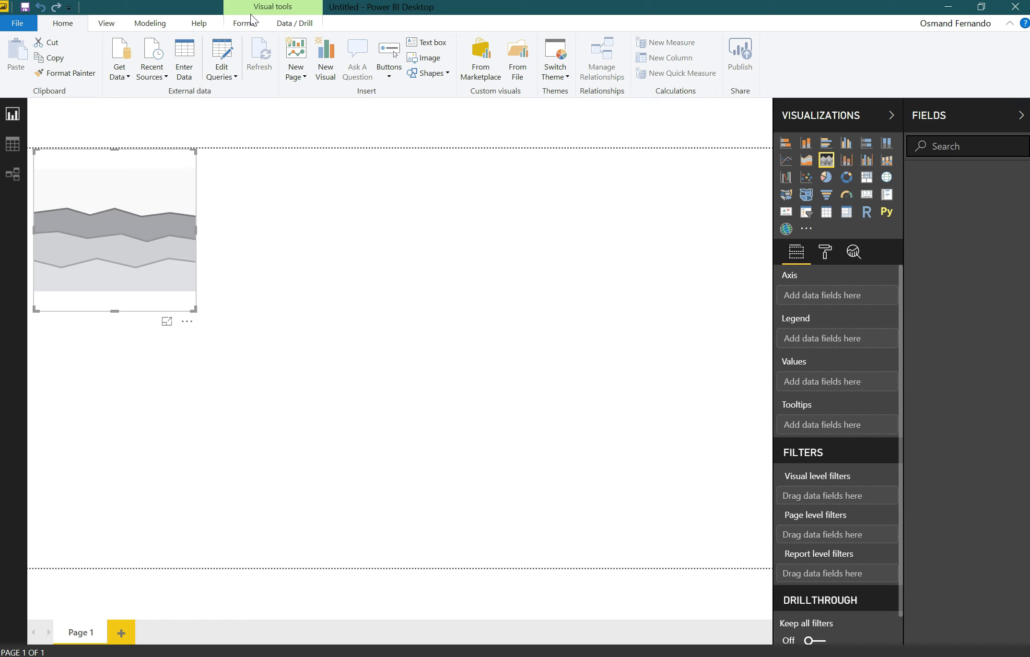
# Check the page view options, preview the report in phone layout and return to the desktop layout
pyautogui.click(103, 22)
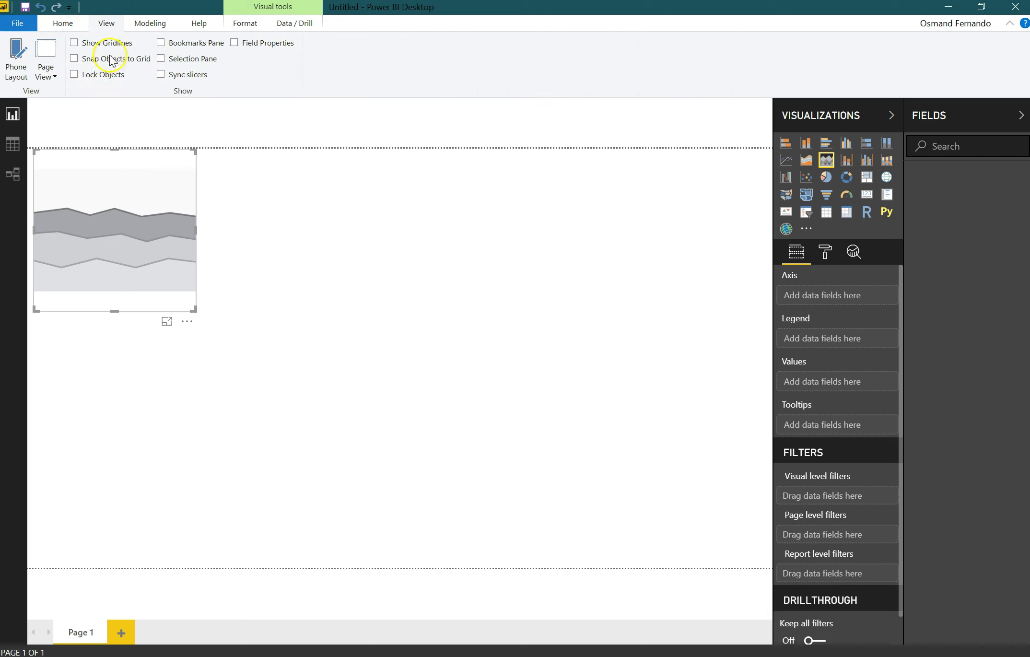
pyautogui.click(51, 76)
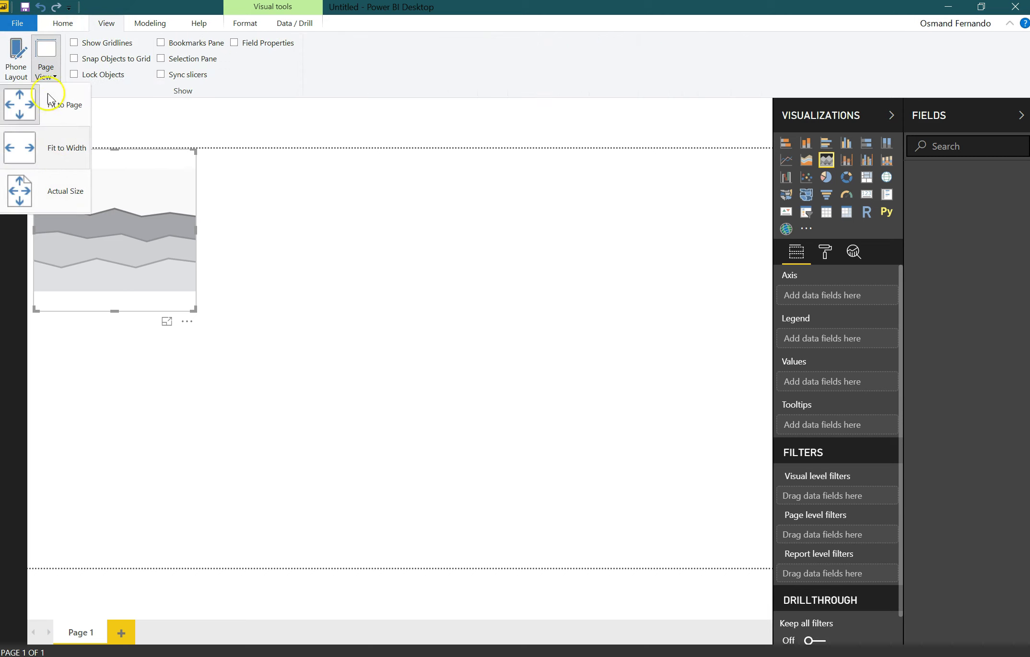
pyautogui.click(20, 74)
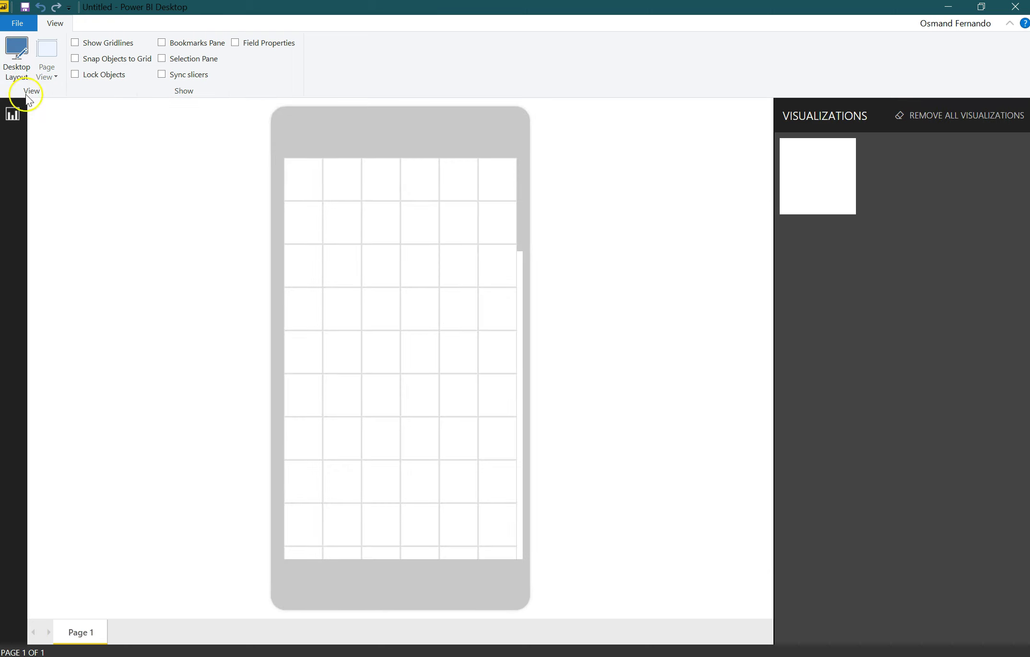
pyautogui.click(23, 64)
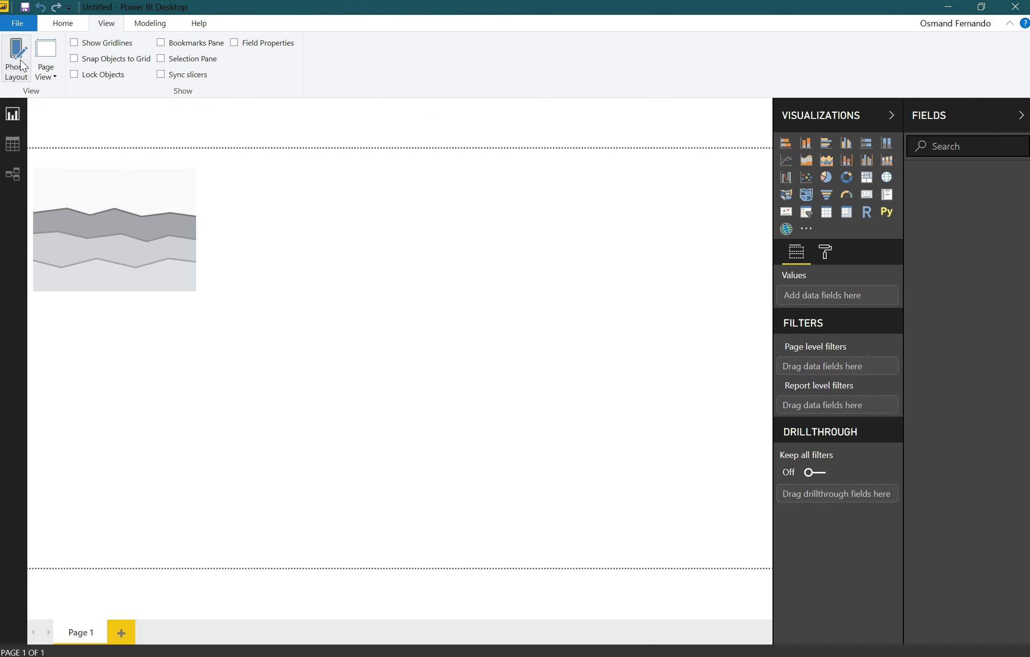
# Show gridlines on the report canvas, and open and close the Bookmarks and Selection panes
pyautogui.click(73, 43)
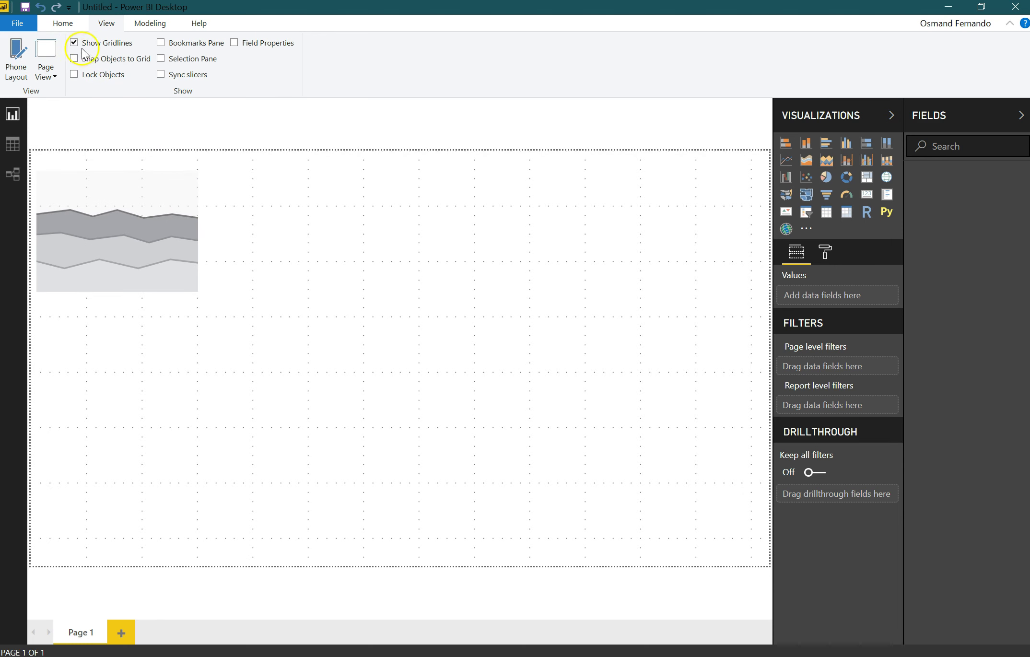
pyautogui.click(161, 43)
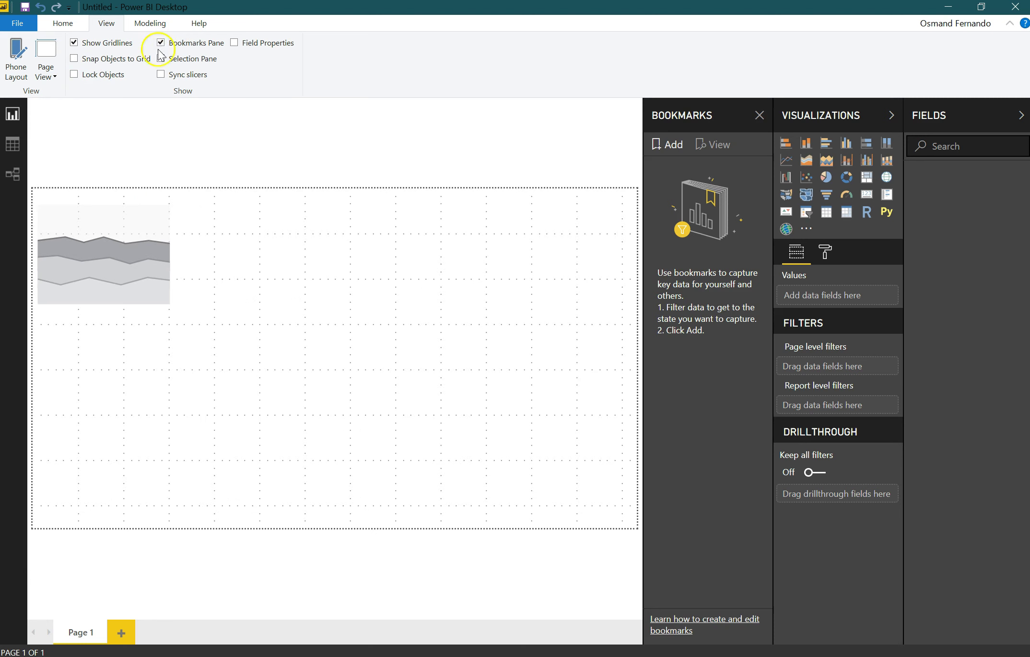
pyautogui.click(161, 59)
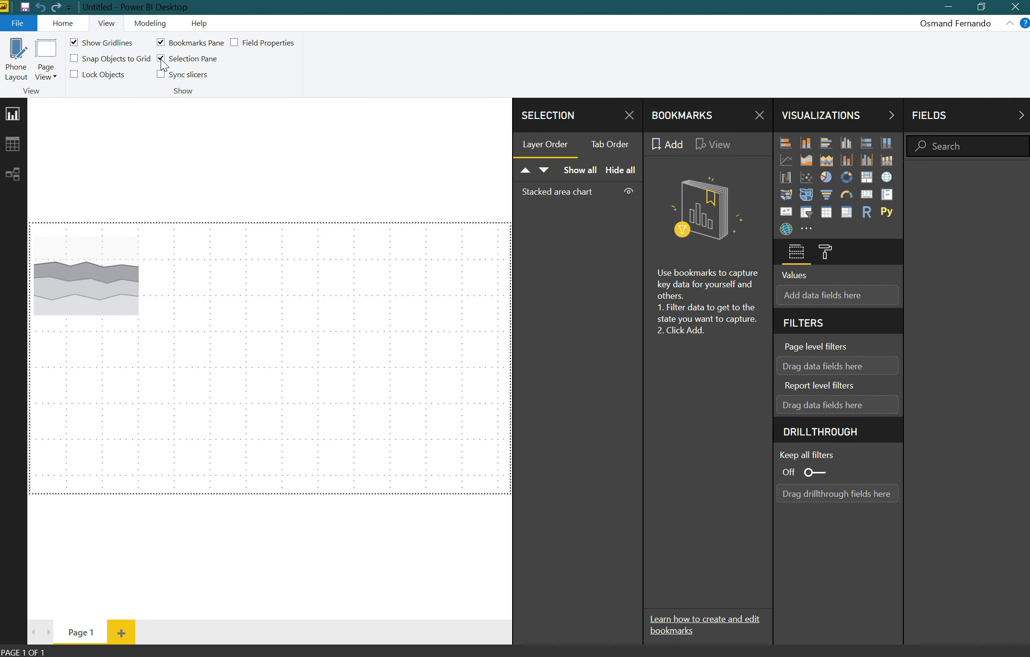
pyautogui.click(161, 58)
pyautogui.click(161, 43)
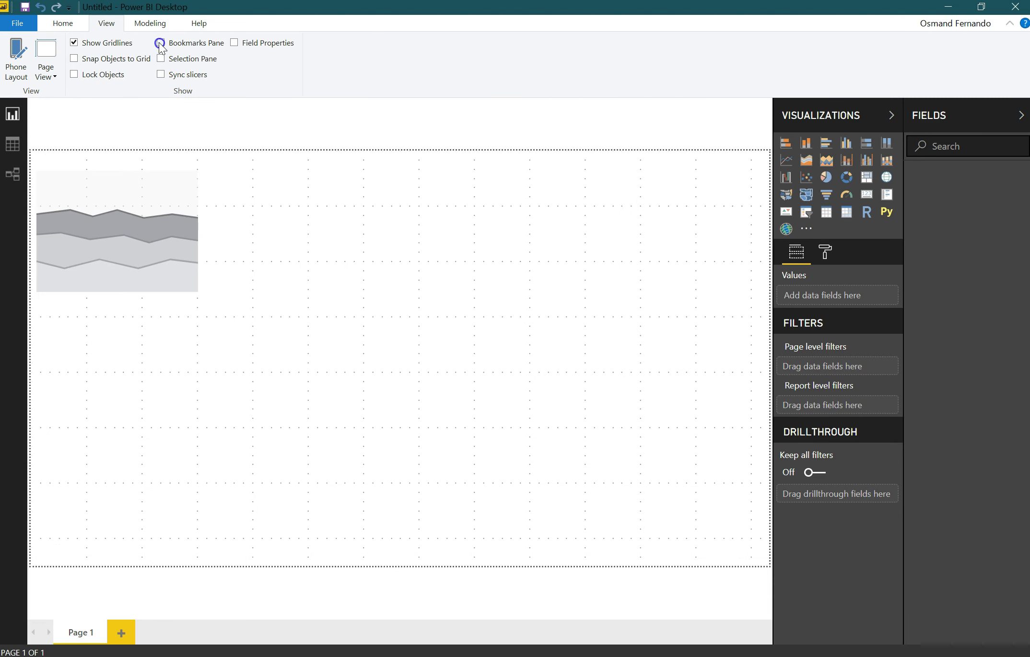
# Hide the canvas gridlines and look over the Modeling and Help commands
pyautogui.click(75, 44)
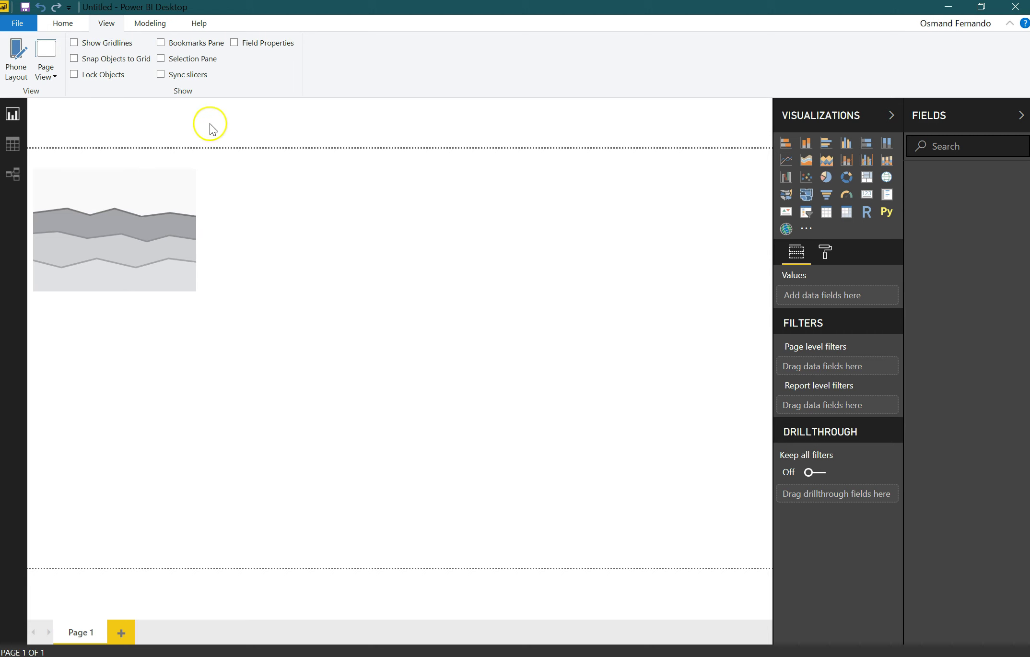
pyautogui.click(155, 24)
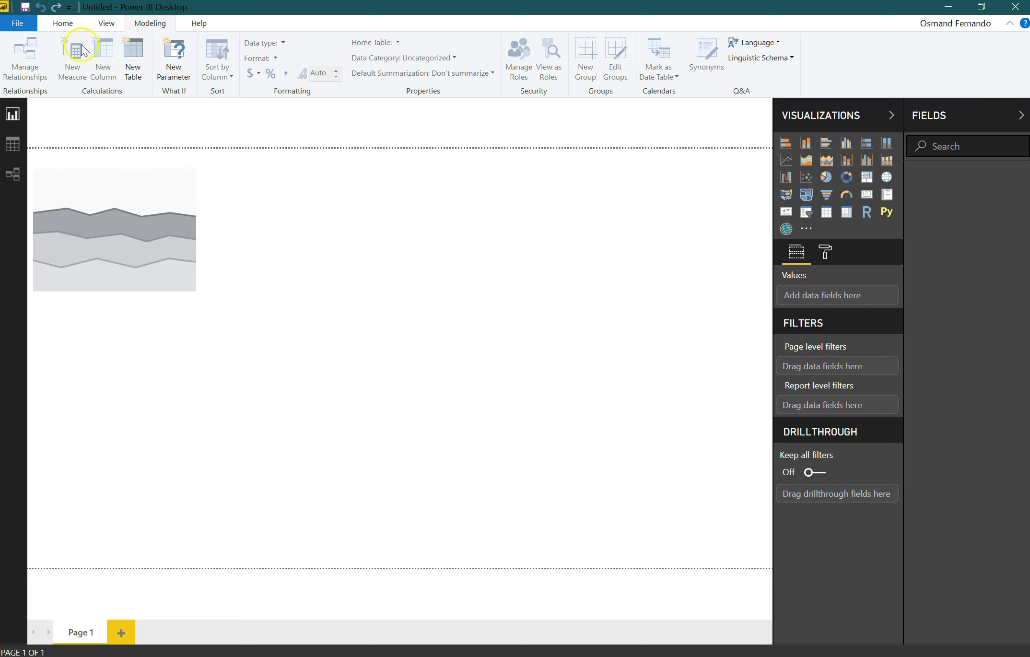
pyautogui.click(196, 23)
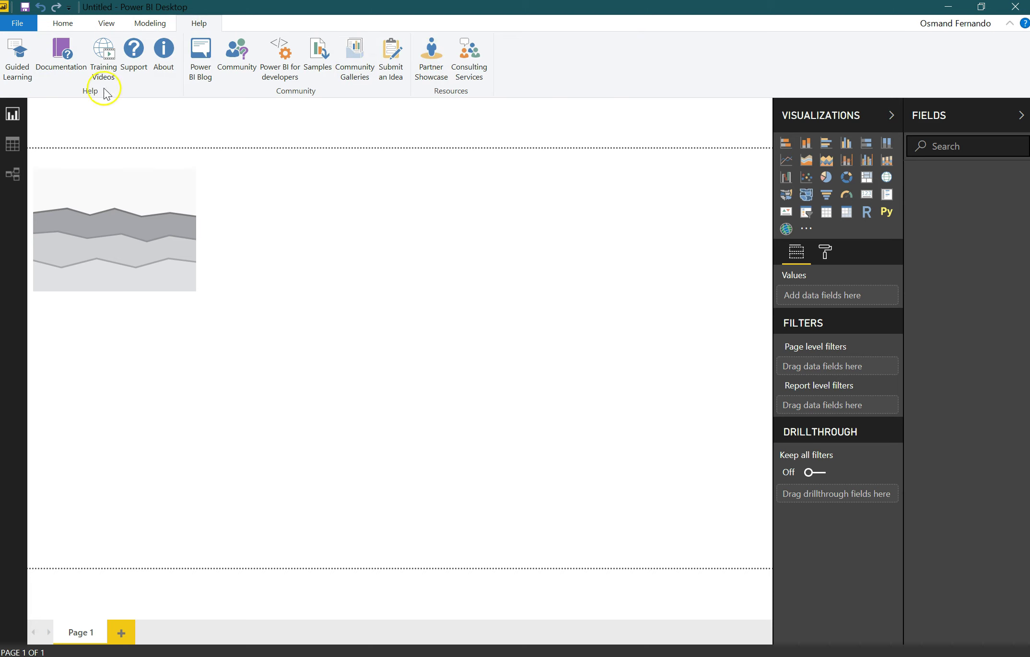
# Return to the Home commands and start a new blank report from the file commands
pyautogui.click(65, 25)
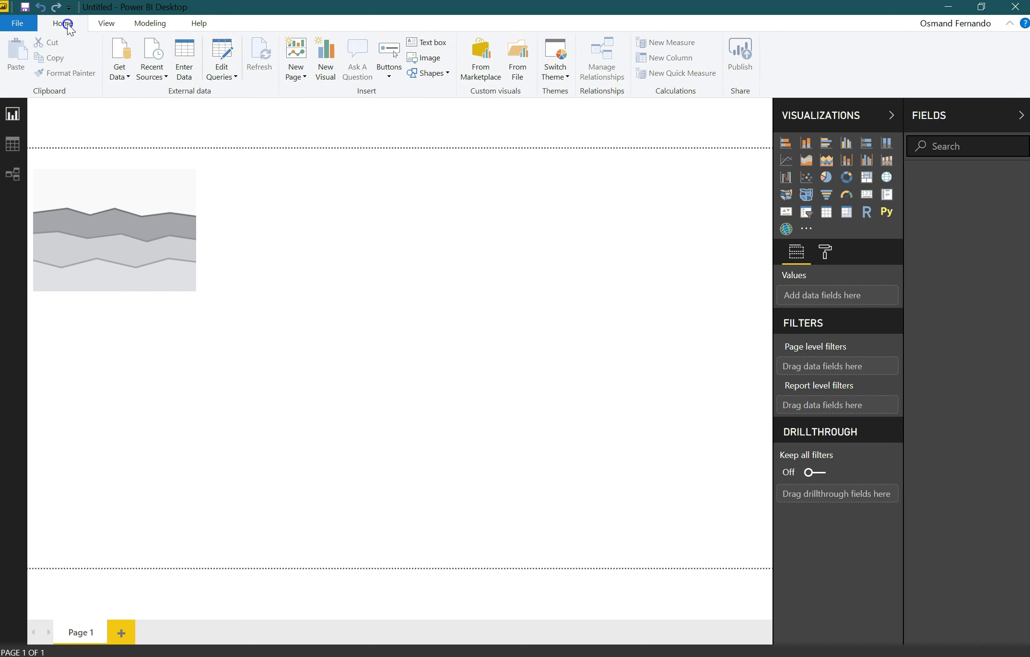
pyautogui.click(22, 23)
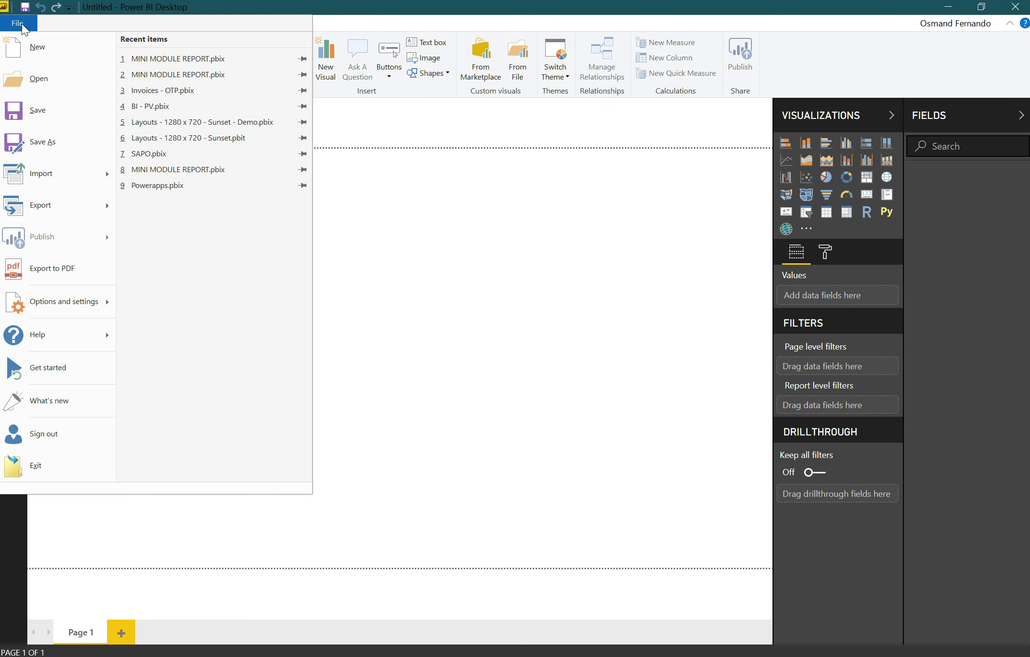
pyautogui.click(37, 48)
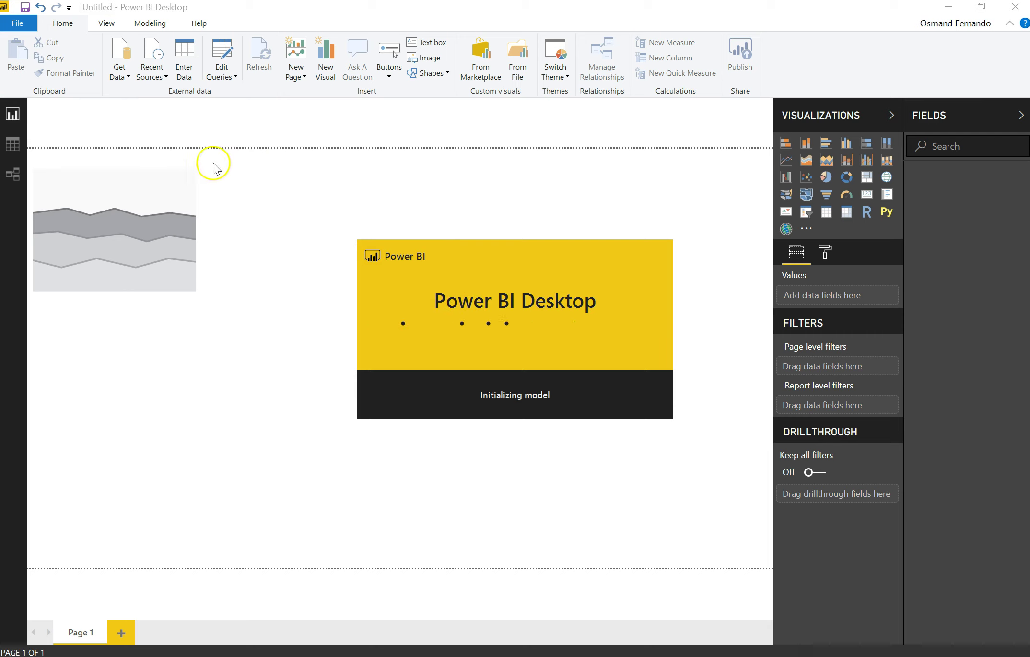
# Open the program options, move the dialog aside, view the global DirectQuery options, and cancel without changes
pyautogui.click(23, 26)
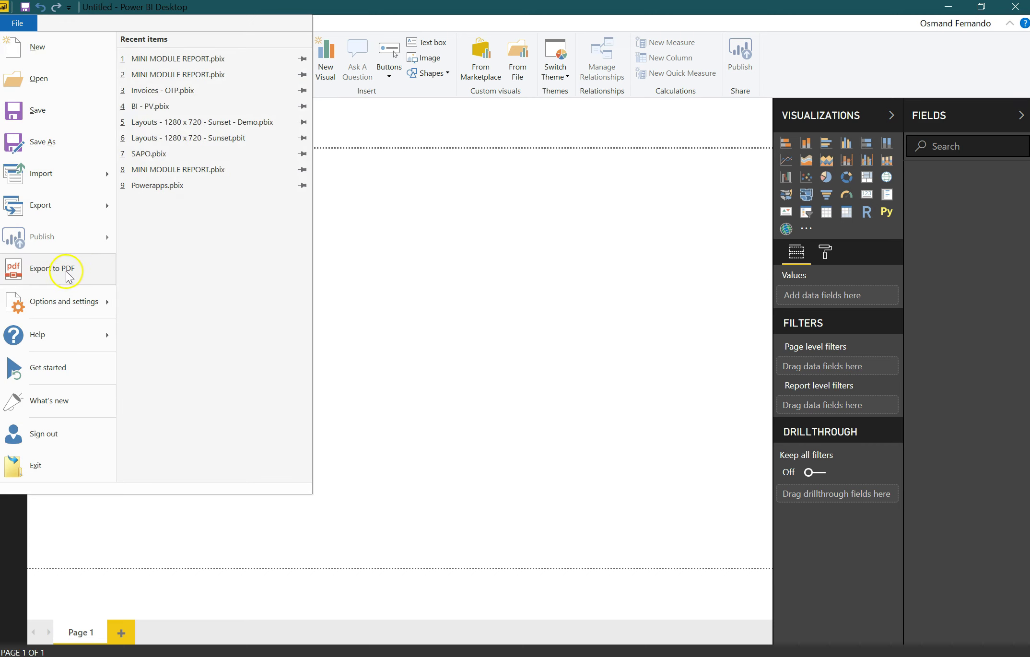
pyautogui.click(99, 303)
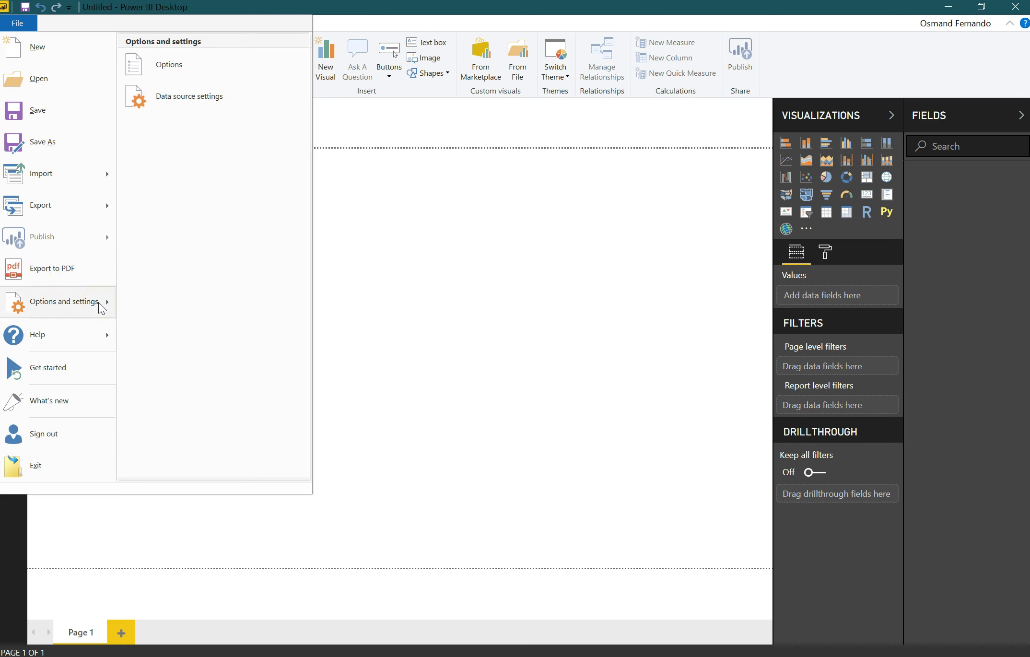
pyautogui.click(98, 305)
pyautogui.click(160, 69)
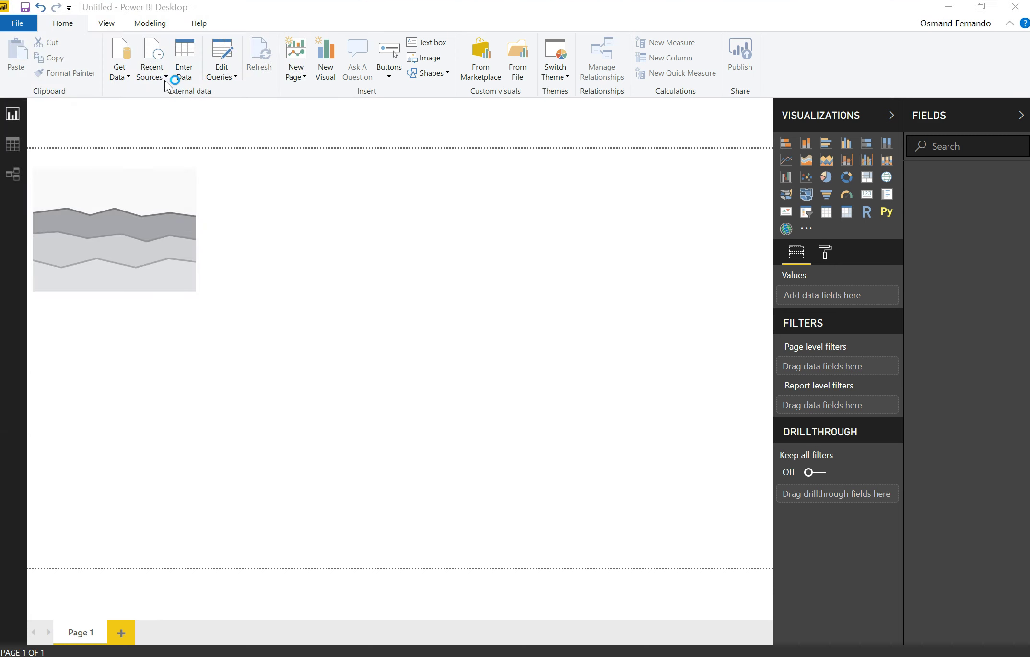
pyautogui.click(170, 63)
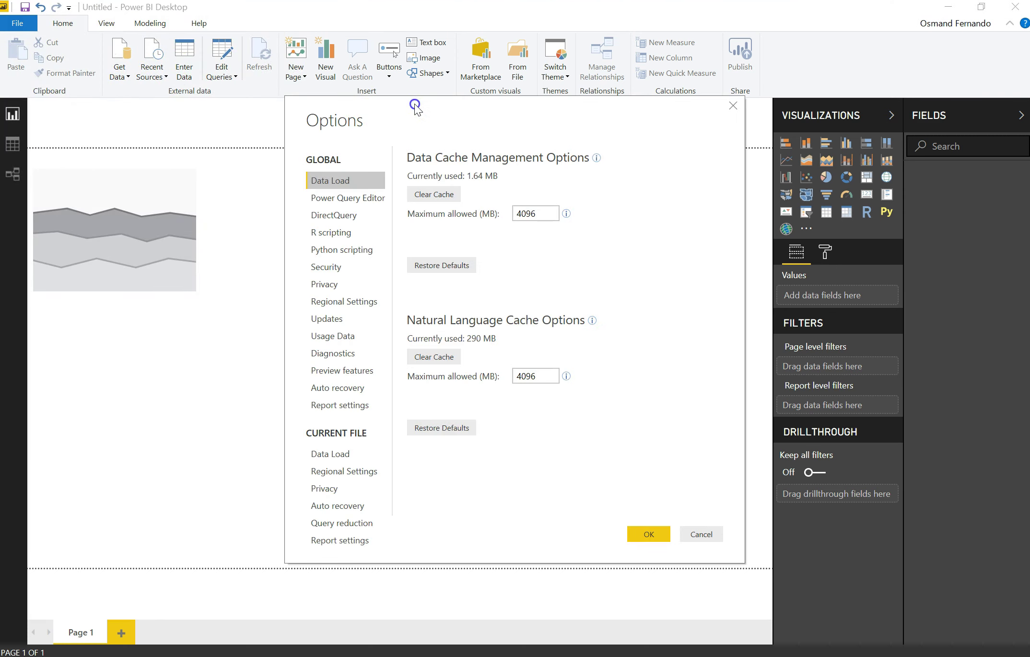
pyautogui.moveTo(415, 105); pyautogui.dragTo(372, 89)
pyautogui.click(309, 198)
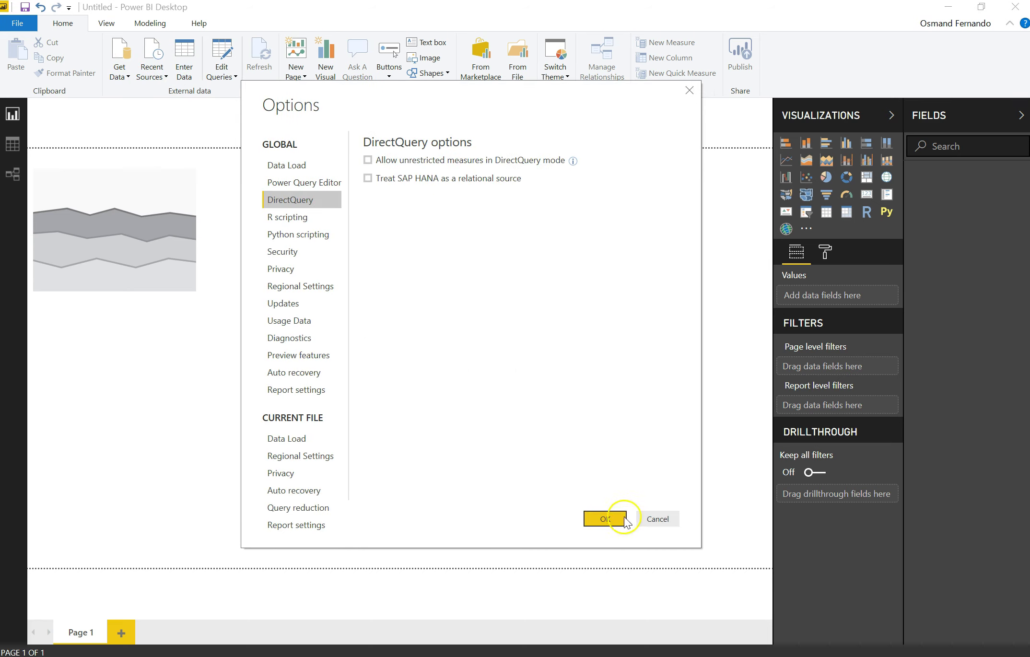
pyautogui.click(657, 519)
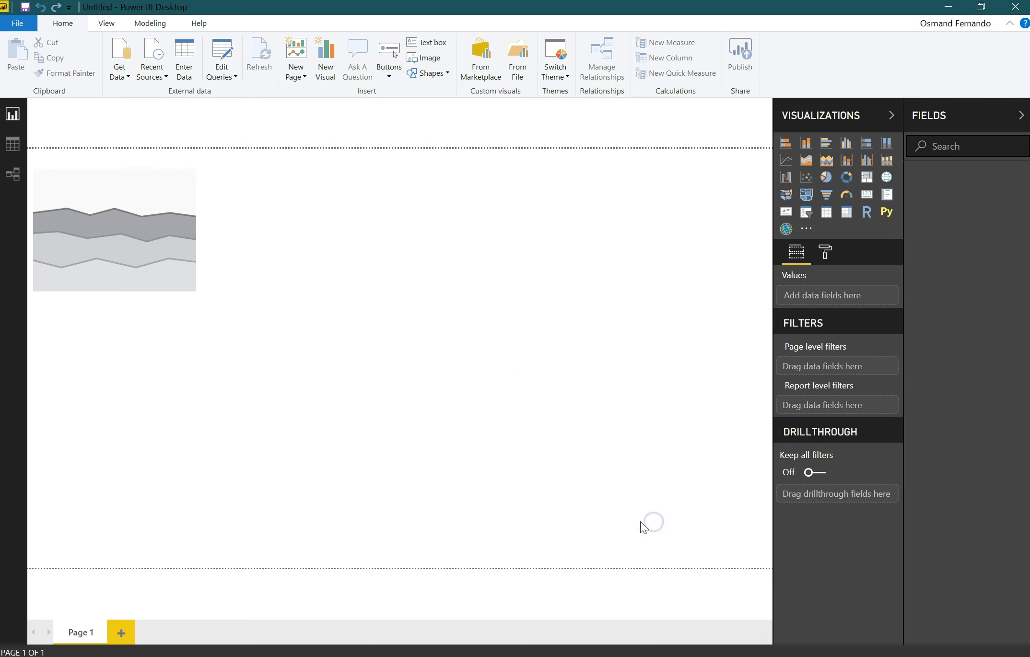